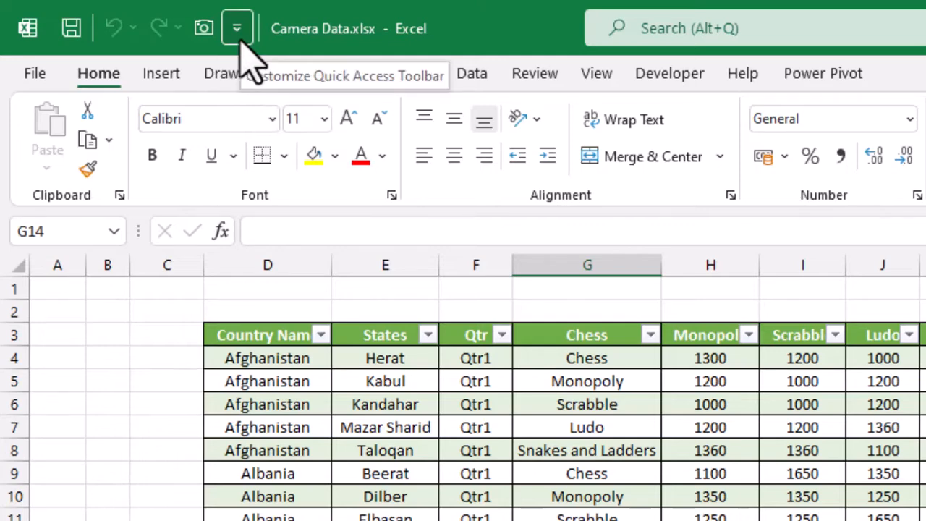
# Step: Add the Camera command from All Commands to the Quick Access Toolbar in Excel Options
pyautogui.click(237, 29)
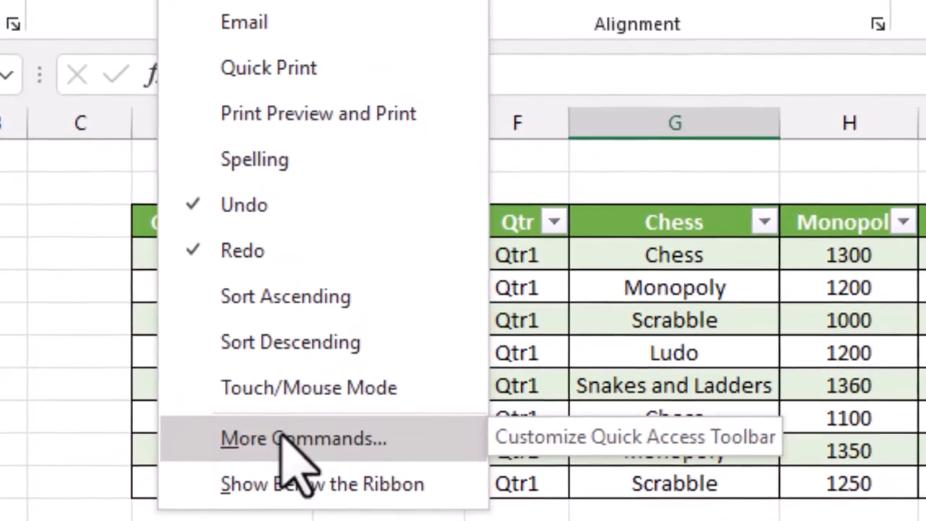
pyautogui.click(286, 438)
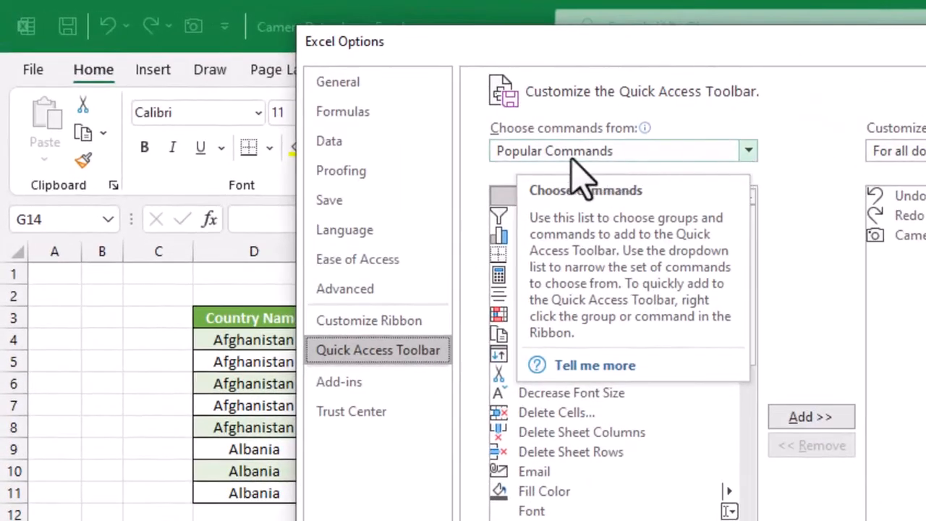
pyautogui.click(748, 152)
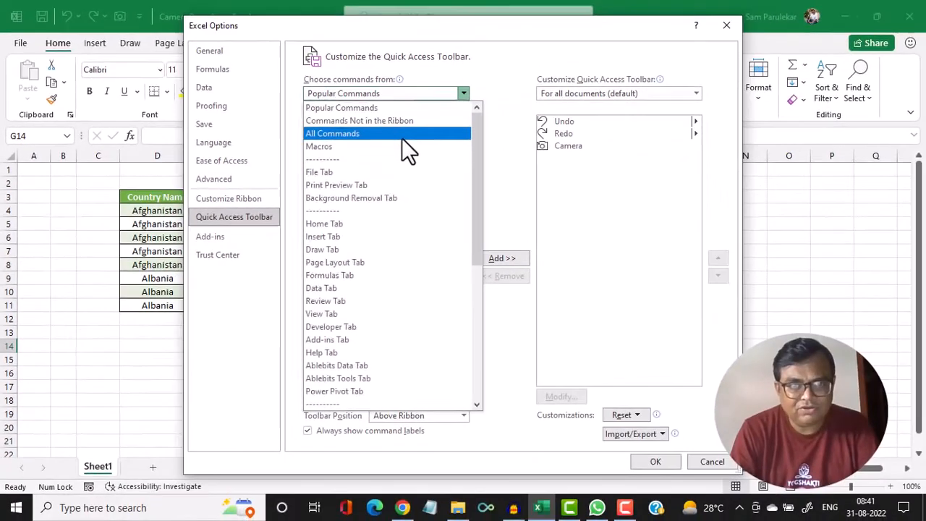
pyautogui.click(647, 220)
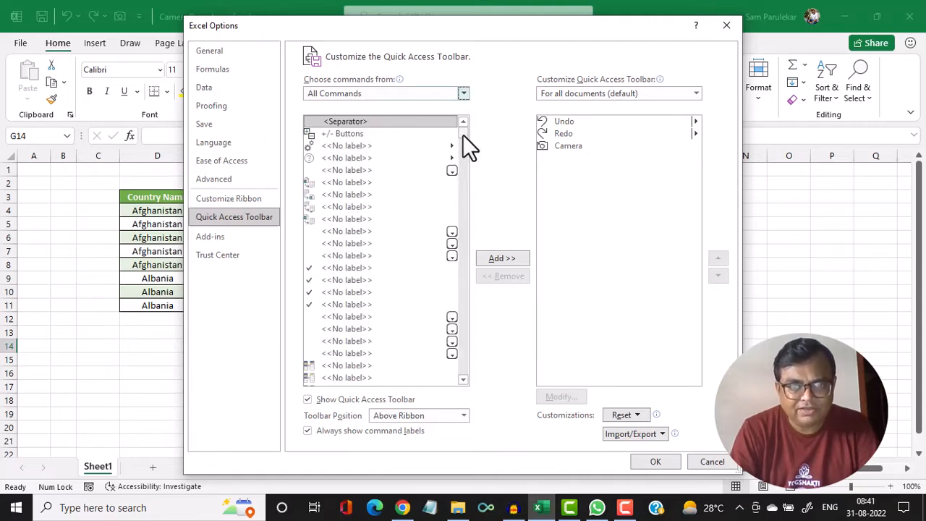
pyautogui.moveTo(463, 134); pyautogui.dragTo(463, 172)
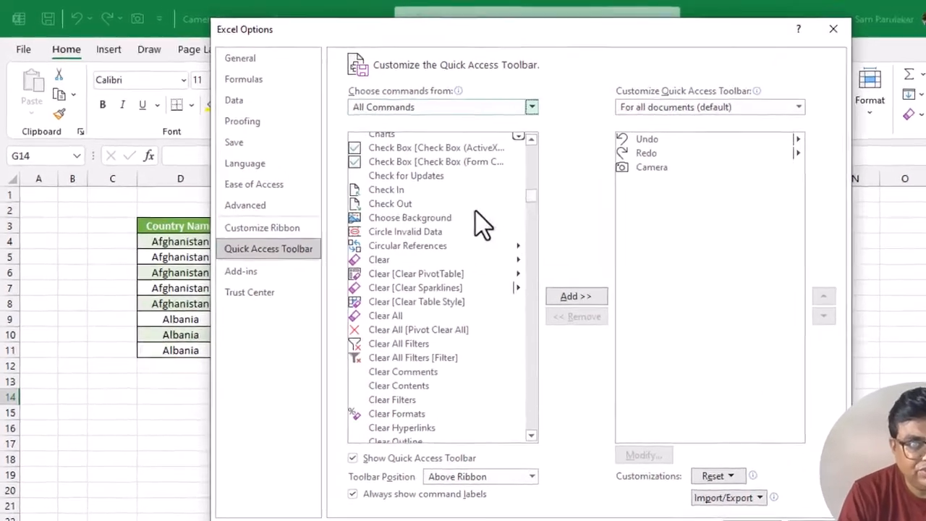
pyautogui.scroll(13, 415, 220)
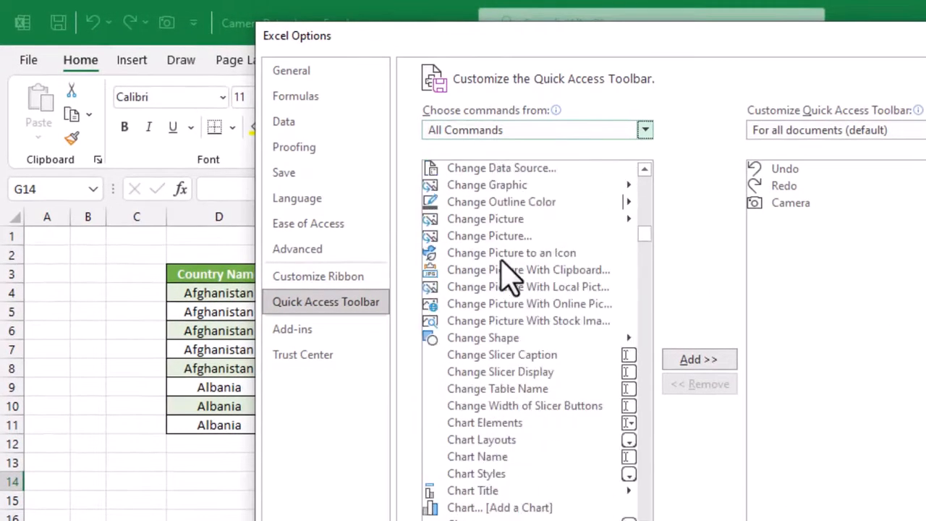
pyautogui.scroll(7, 510, 279)
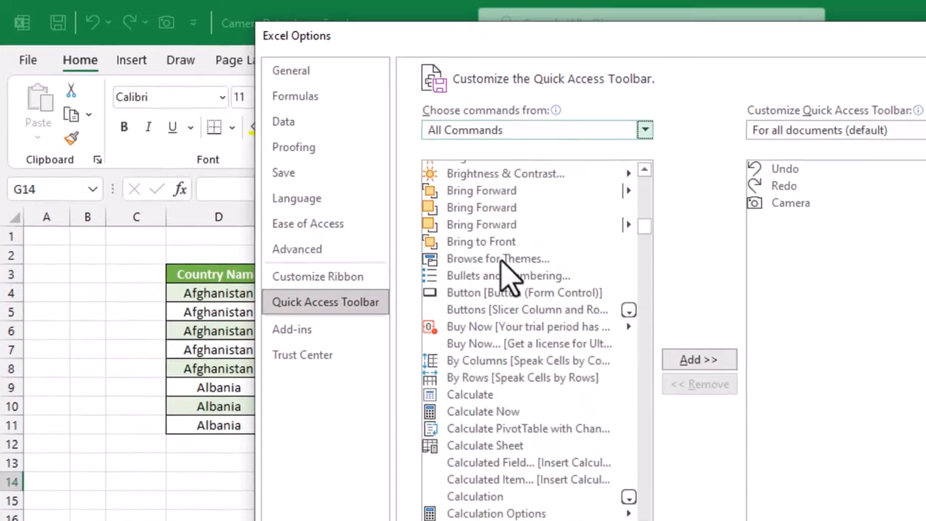
pyautogui.scroll(-2, 405, 340)
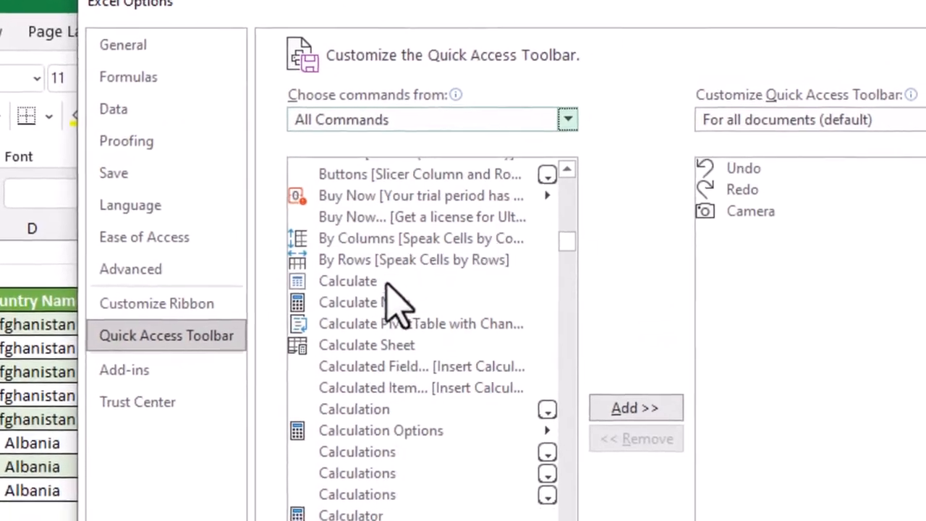
pyautogui.click(333, 440)
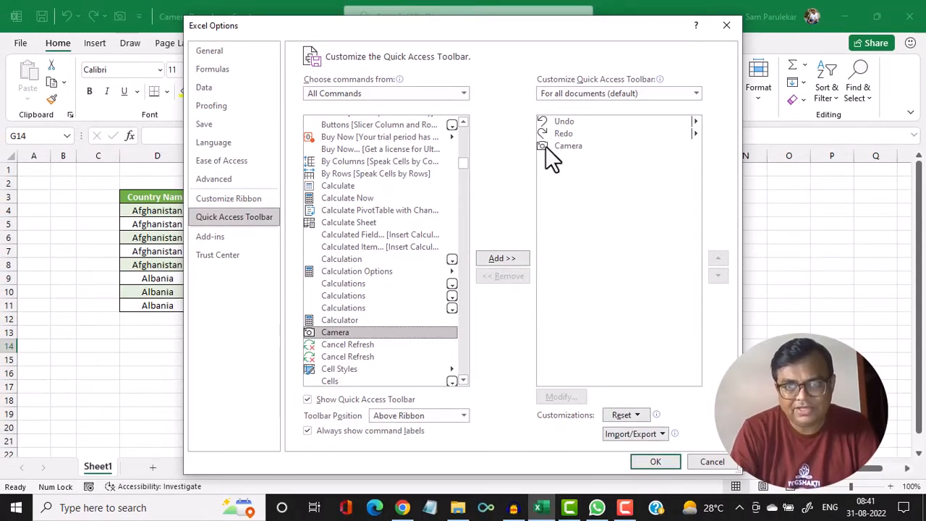
pyautogui.click(651, 463)
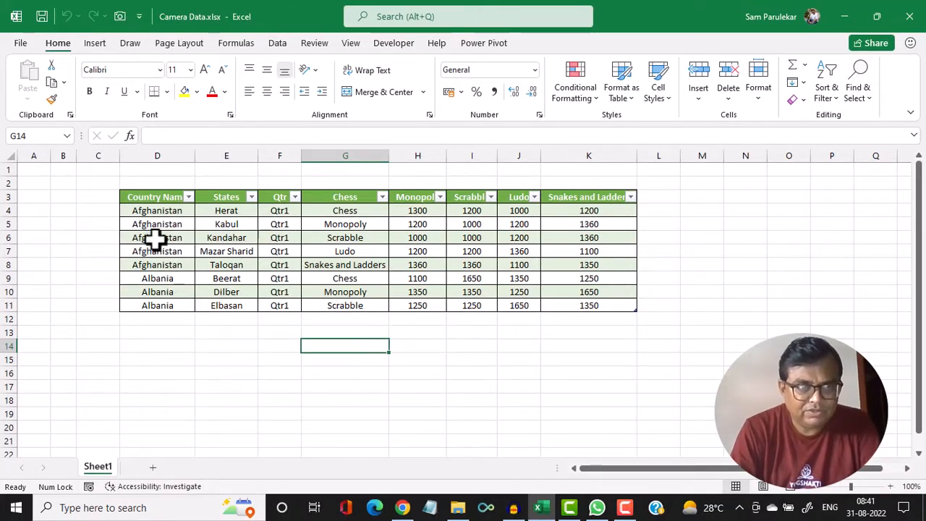
# Step: Capture range D3:K11 with the Camera tool and drop the linked picture below the table
pyautogui.moveTo(123, 195); pyautogui.dragTo(542, 304)
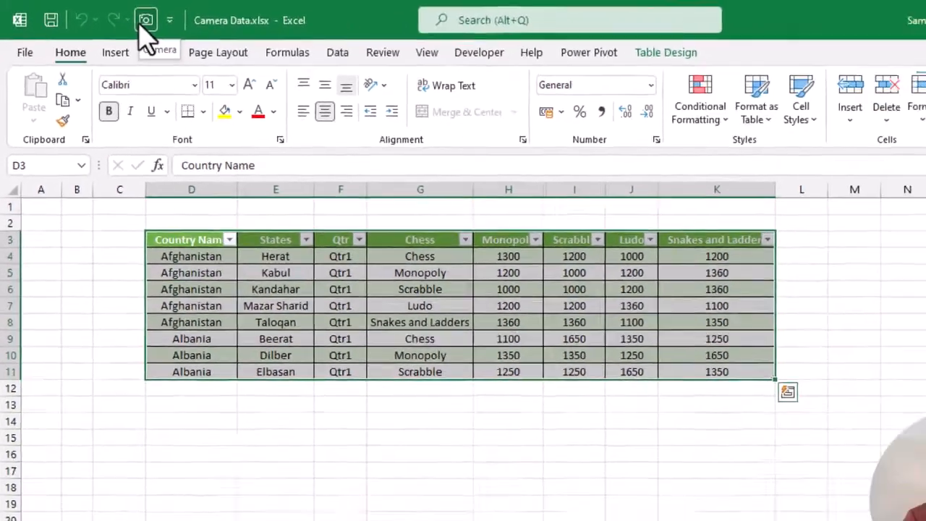
pyautogui.click(193, 33)
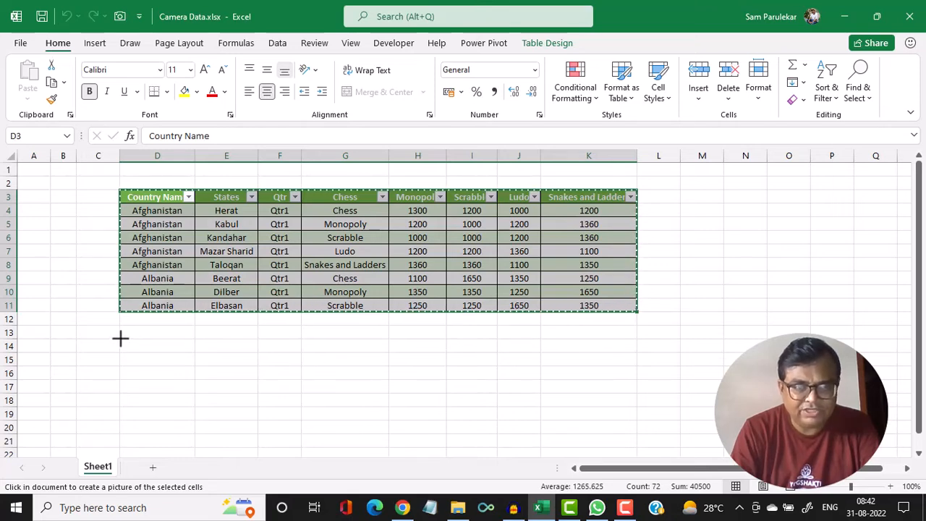
pyautogui.click(120, 338)
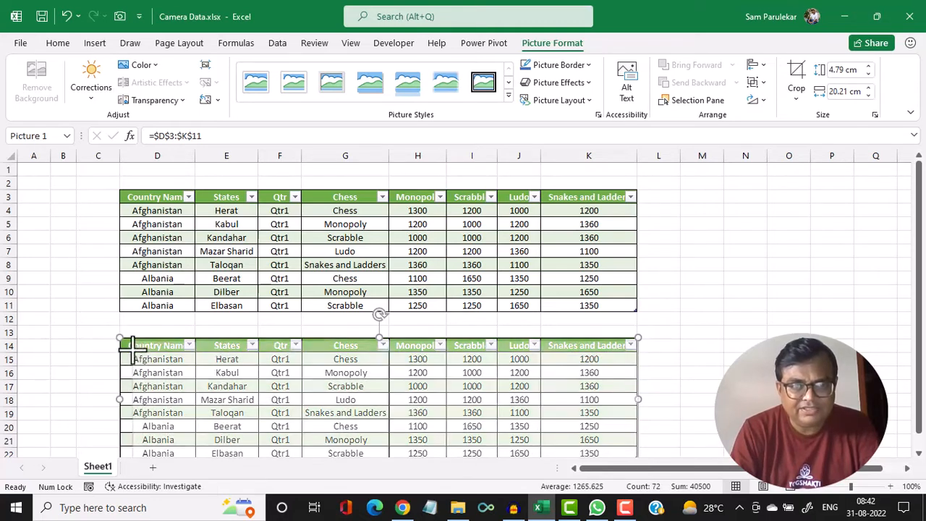
# Step: Move and resize the linked picture under the table to about 4.58 cm by 19.32 cm
pyautogui.moveTo(120, 337); pyautogui.dragTo(242, 367)
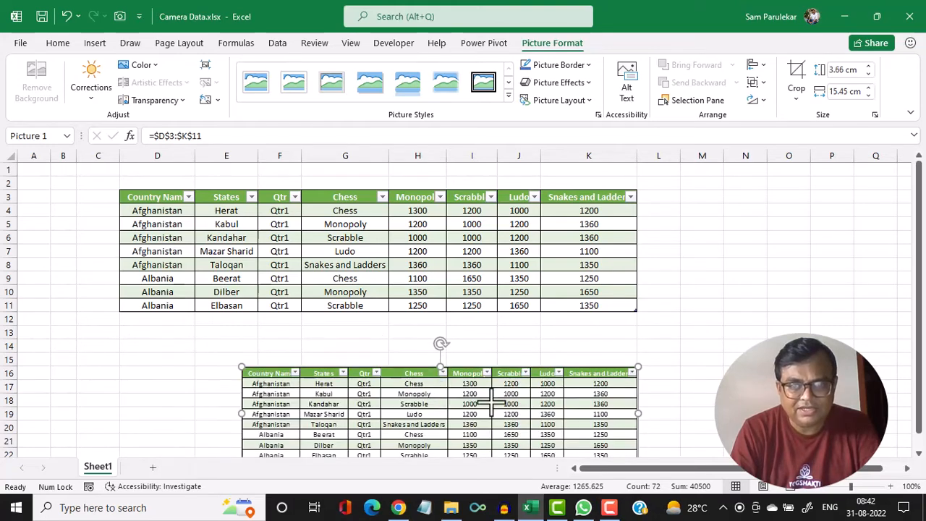
pyautogui.moveTo(564, 417); pyautogui.dragTo(511, 391)
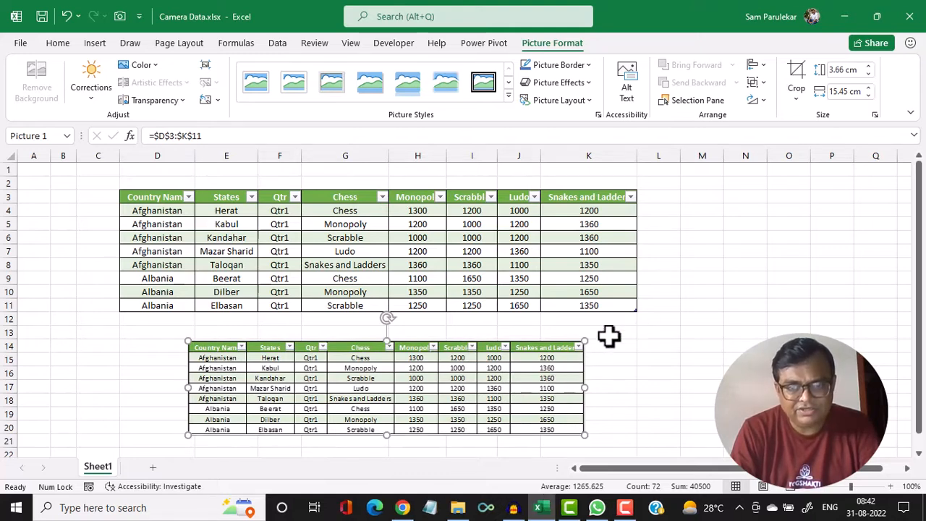
pyautogui.moveTo(584, 343); pyautogui.dragTo(620, 334)
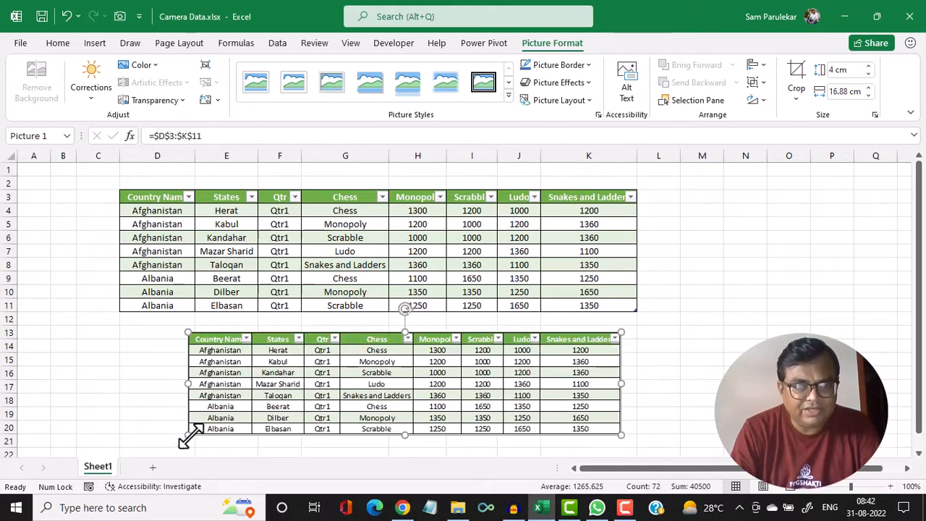
pyautogui.moveTo(190, 434); pyautogui.dragTo(126, 448)
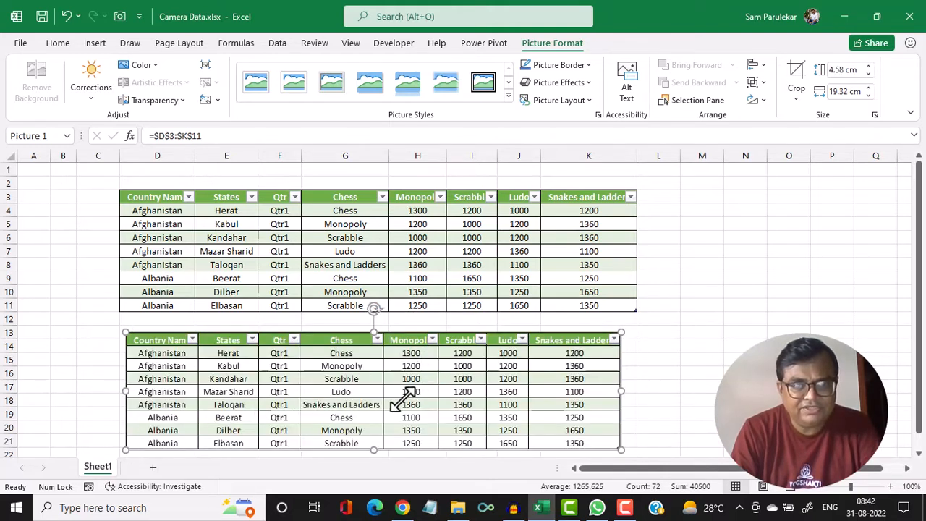
pyautogui.click(425, 214)
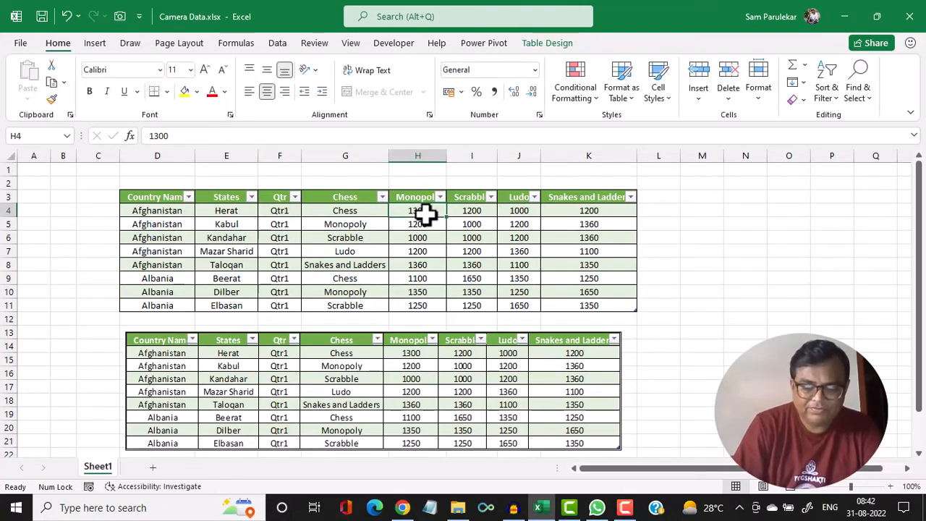
# Step: Enter 0 in H4 and clear the Monopoly values in H5:H11
pyautogui.write('0')
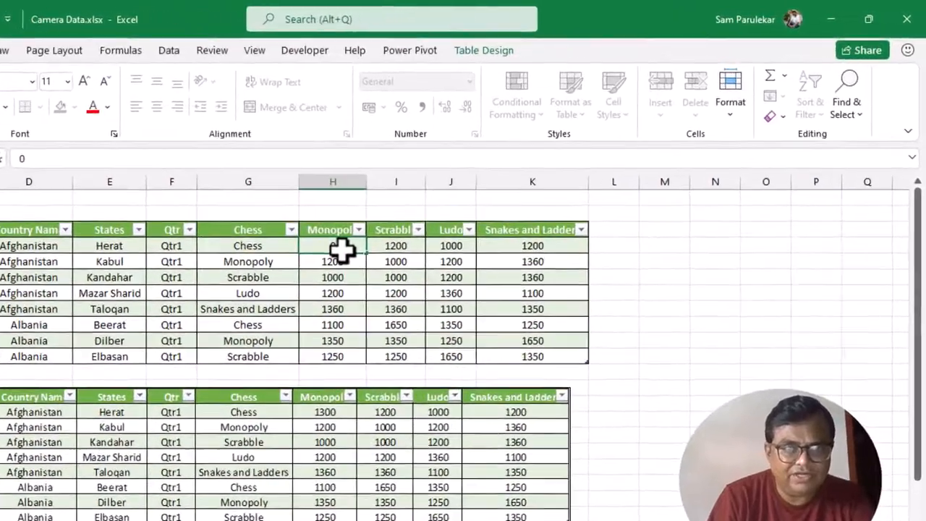
pyautogui.press('Return')
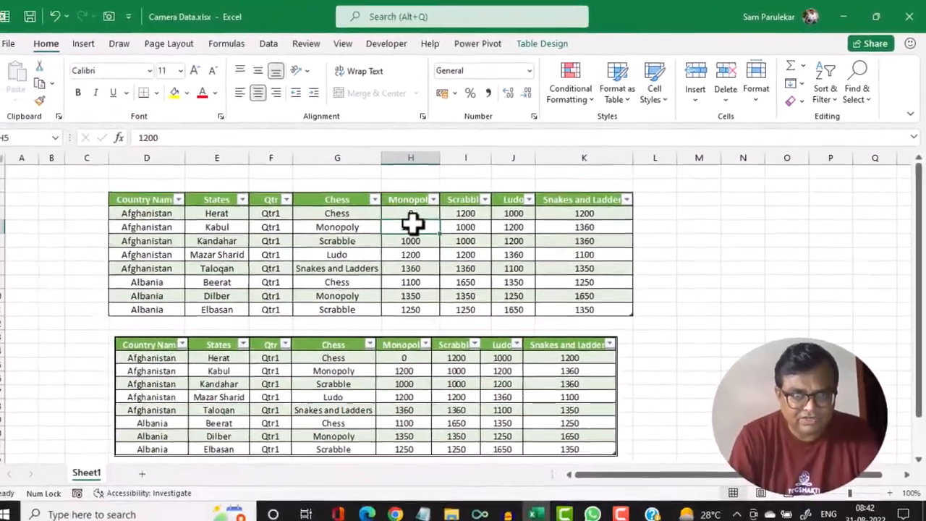
pyautogui.moveTo(289, 279); pyautogui.dragTo(295, 377)
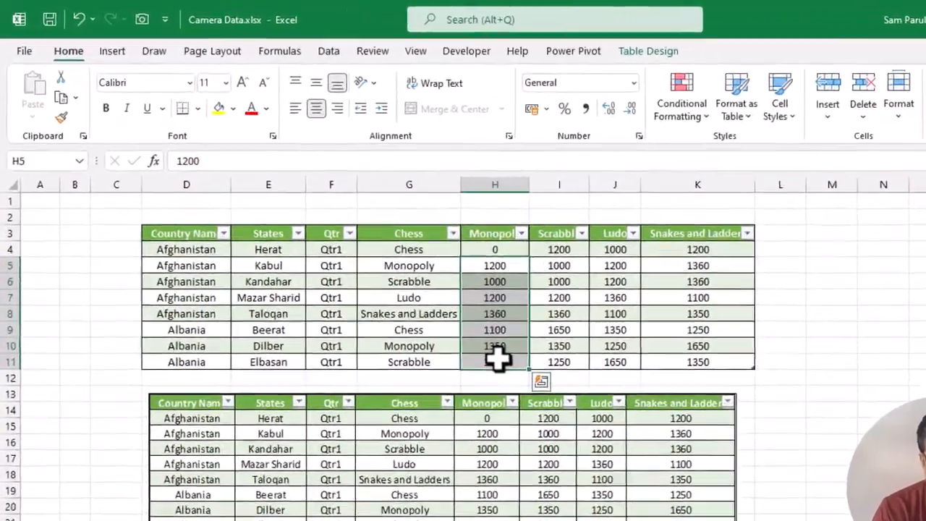
pyautogui.press('Delete')
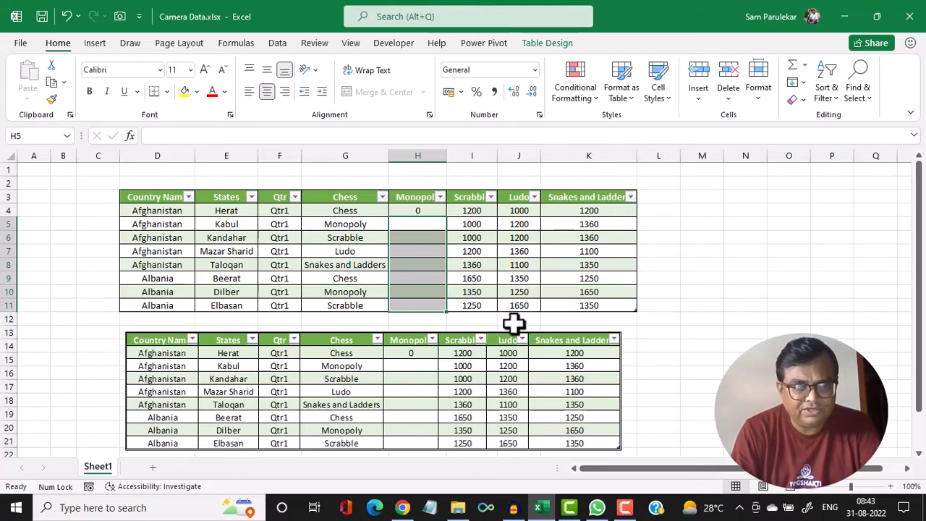
# Step: Create Sheet2 and place a Camera picture of Sheet1 range D4:K11 on it
pyautogui.click(152, 467)
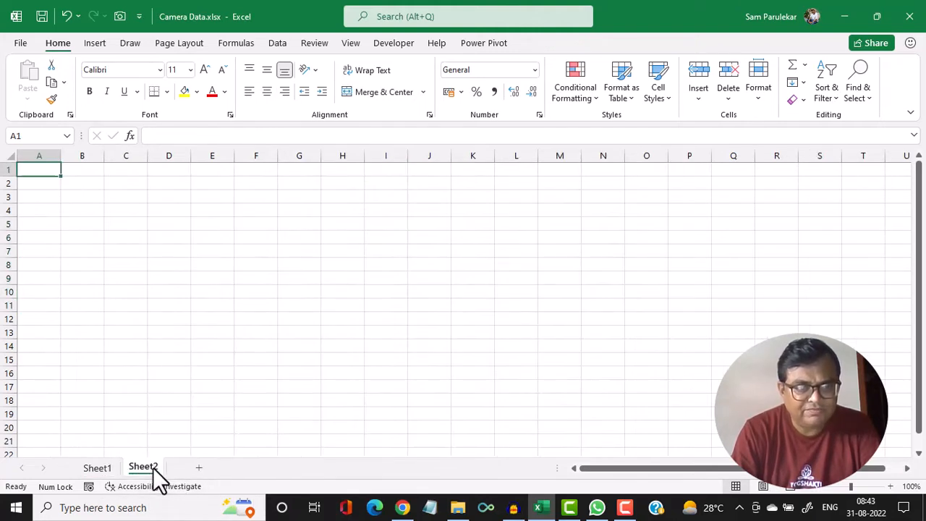
pyautogui.click(100, 466)
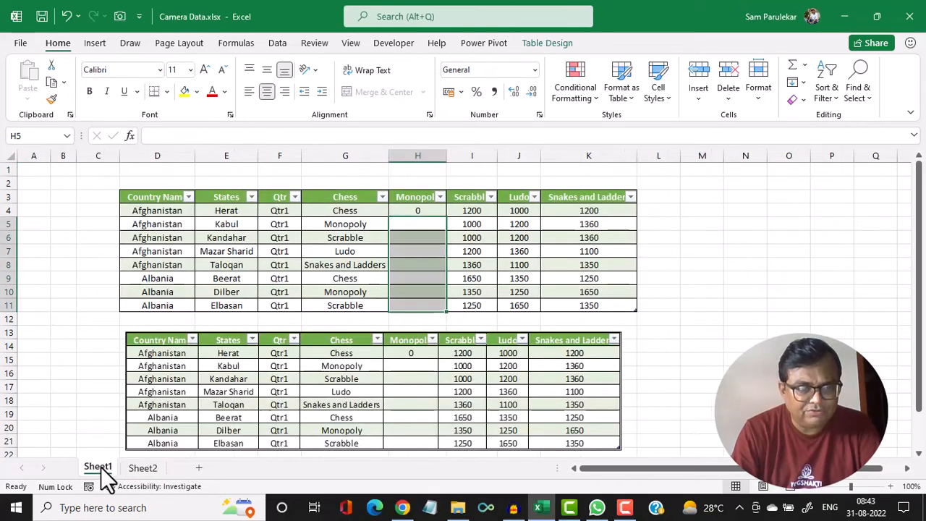
pyautogui.moveTo(139, 194); pyautogui.dragTo(564, 233)
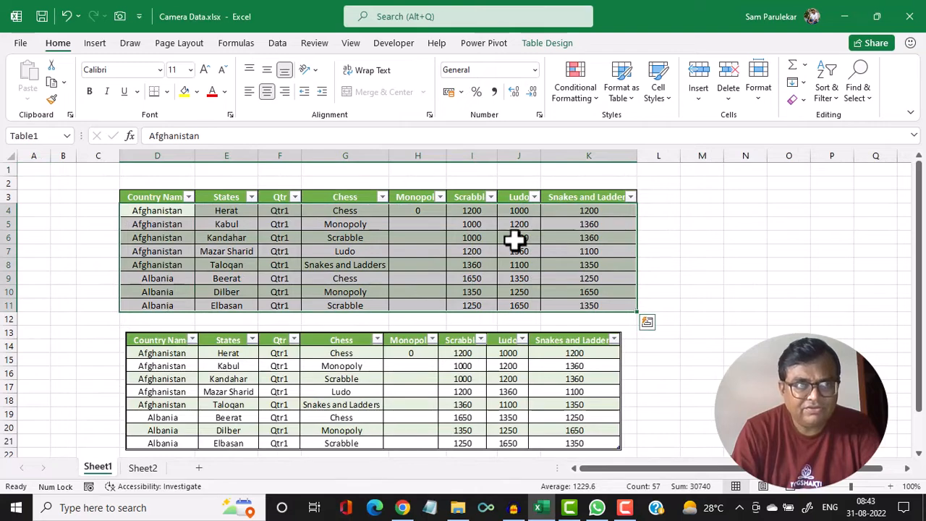
pyautogui.click(118, 16)
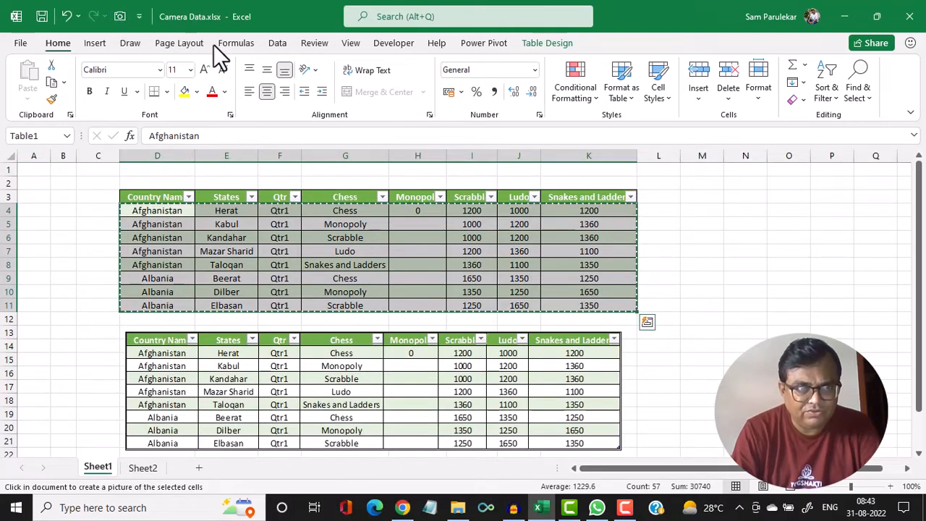
pyautogui.click(144, 469)
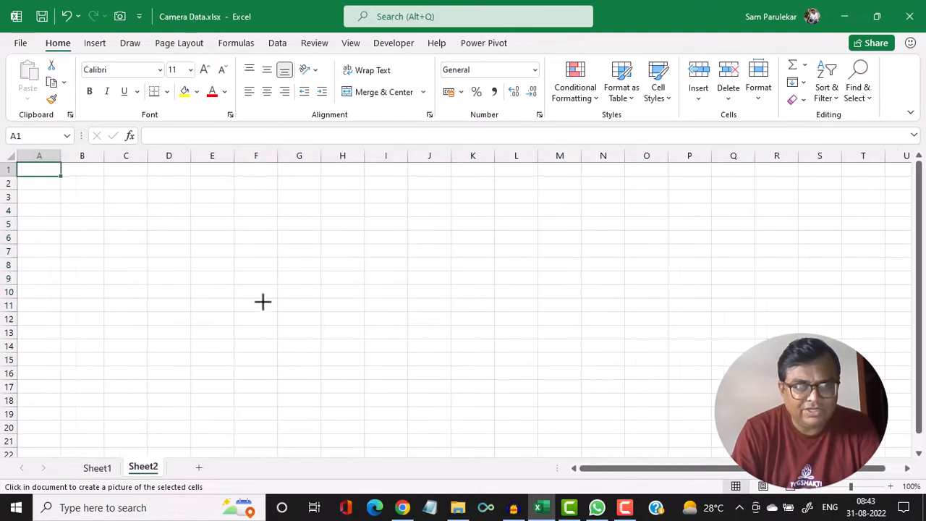
pyautogui.click(147, 215)
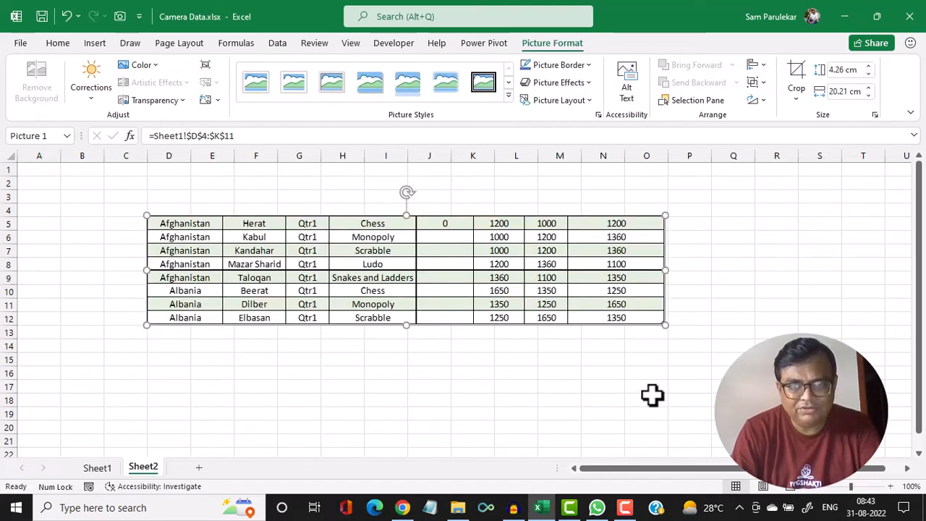
pyautogui.click(650, 376)
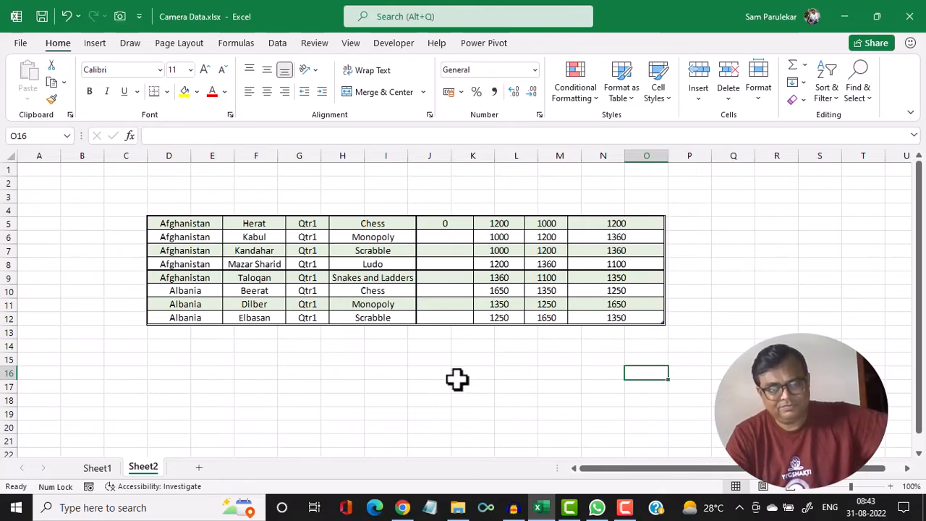
pyautogui.click(98, 467)
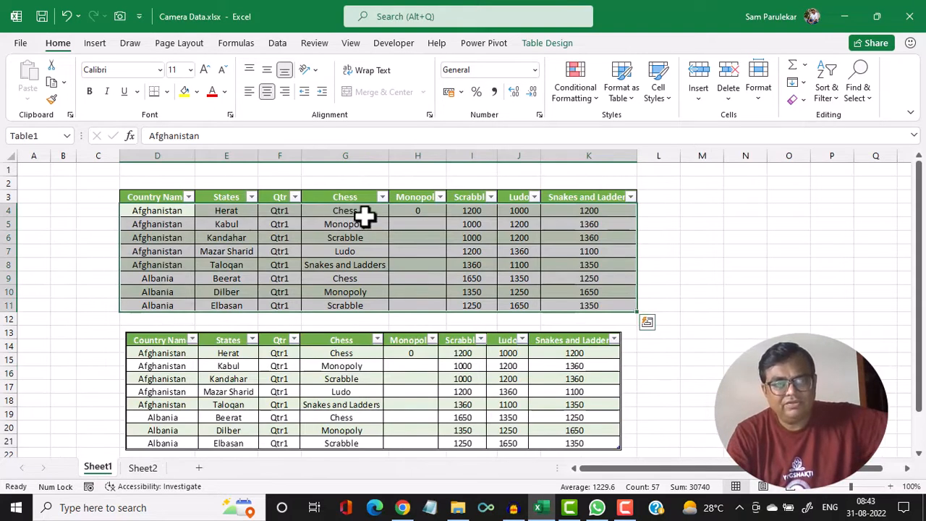